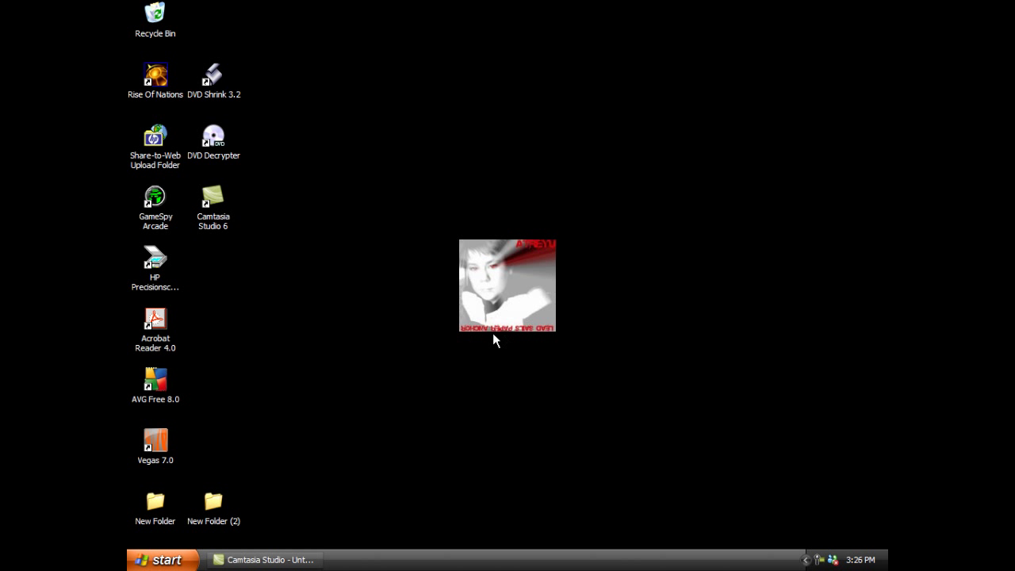
- Move the Camtasia Studio 6 shortcut onto the centre desktop picture and restore Camtasia's empty Untitled.camproj window
drag(212, 200, 527, 252)
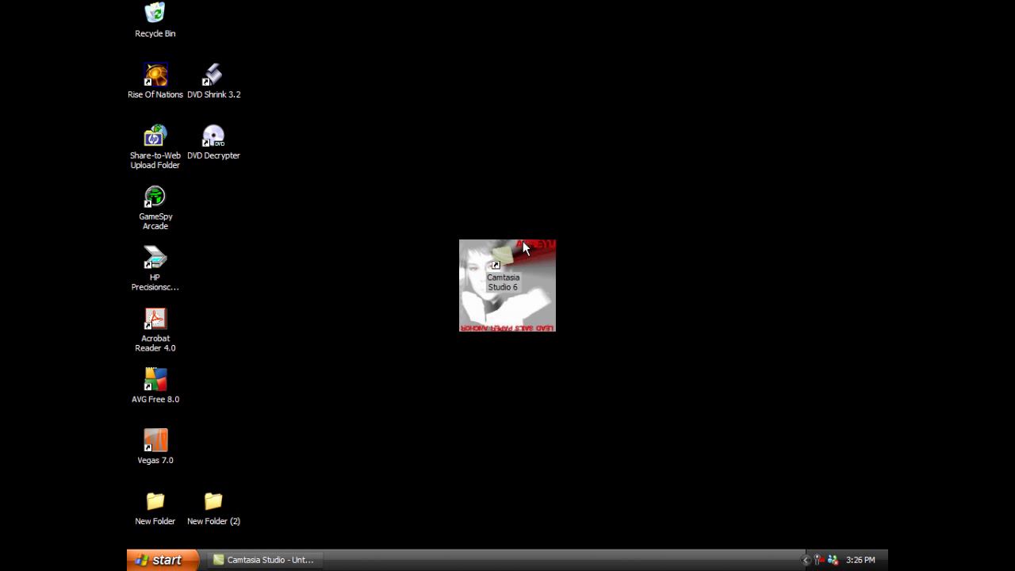
click(555, 319)
mouse_move(399, 217)
mouse_down()
mouse_move(483, 254)
mouse_move(605, 330)
mouse_up()
click(599, 340)
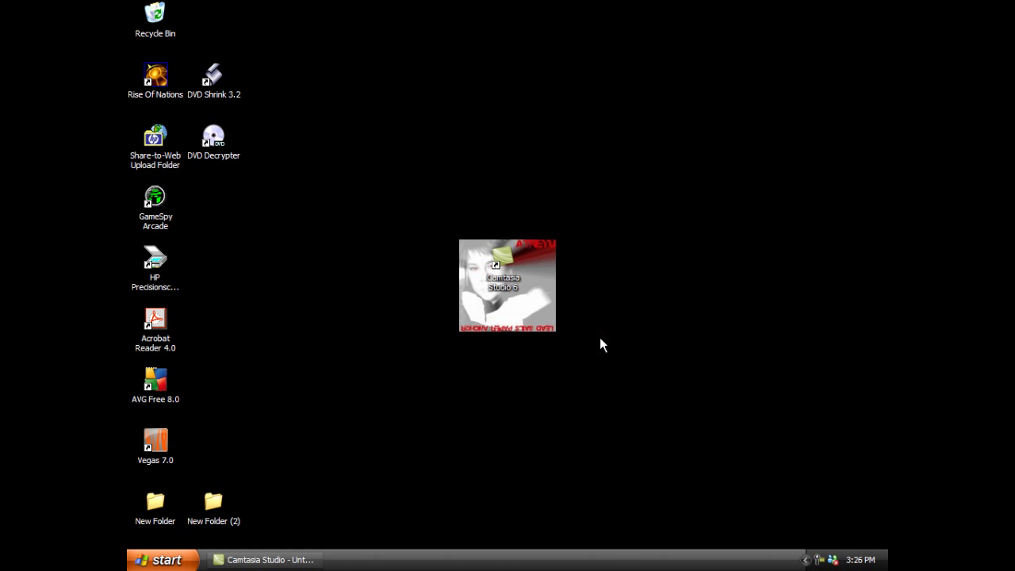
drag(596, 335, 409, 194)
click(302, 558)
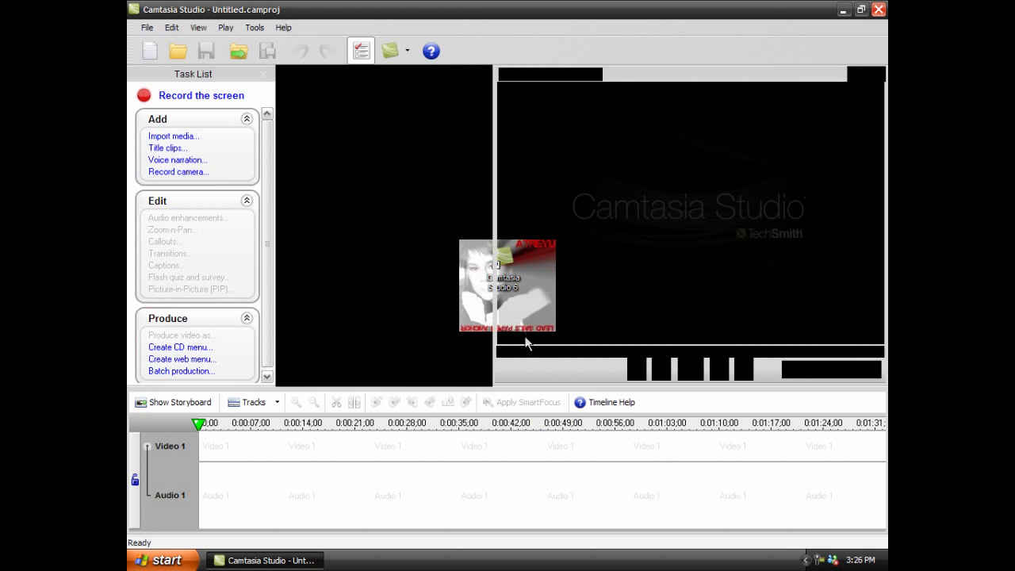
click(385, 220)
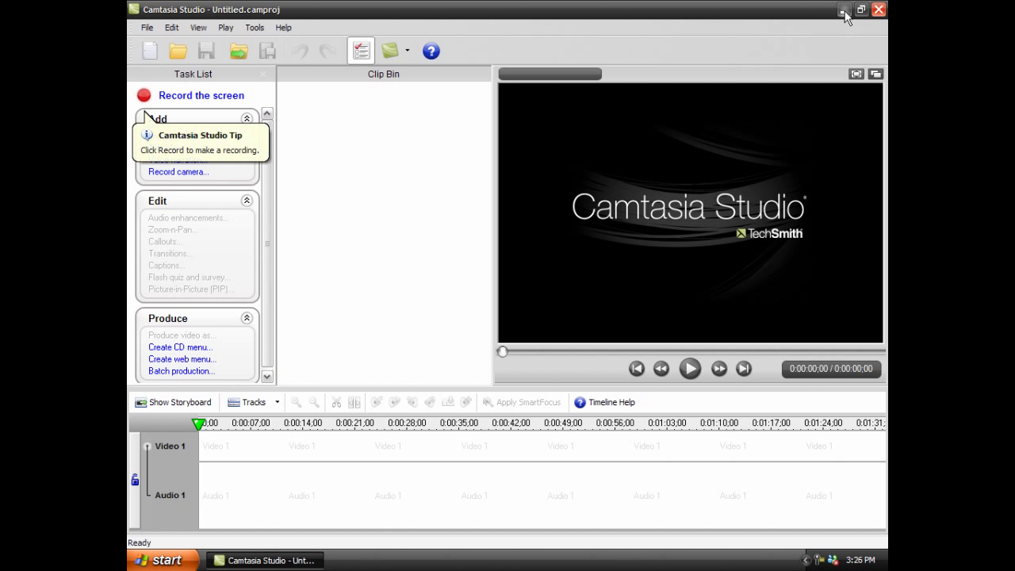
- Close Camtasia Studio and reposition its desktop shortcut onto the centre picture
click(879, 10)
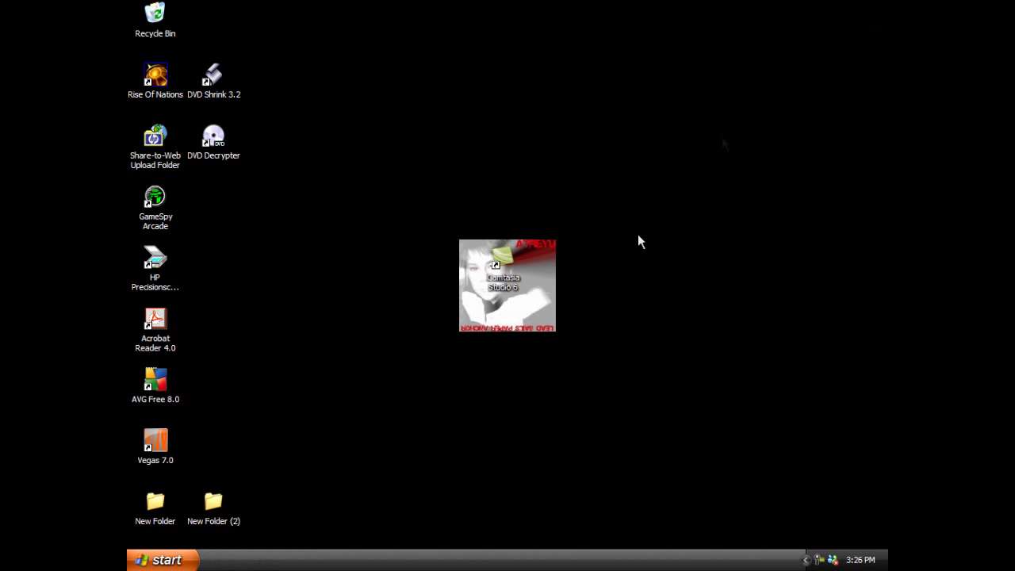
click(621, 301)
drag(506, 288, 517, 329)
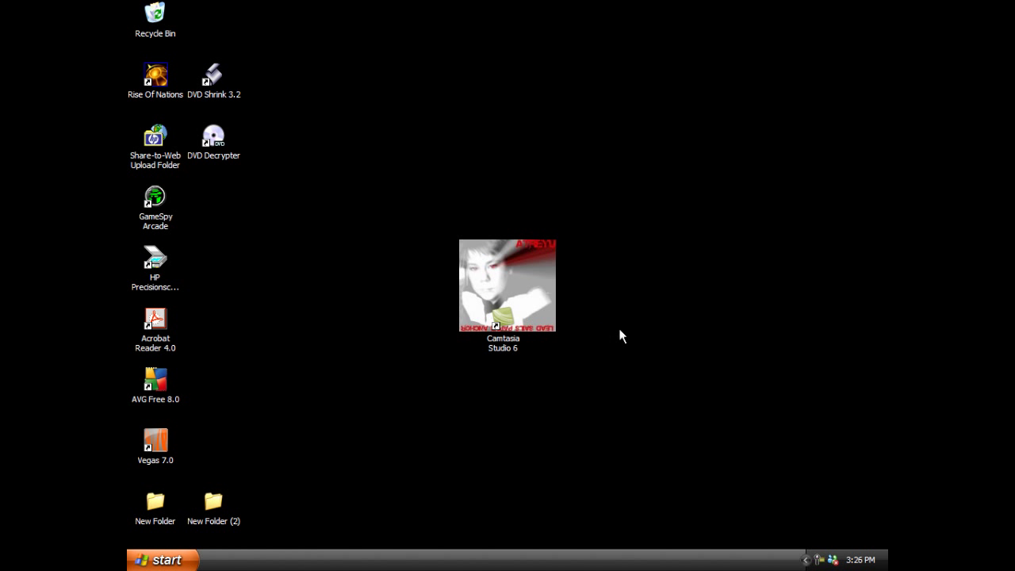
drag(610, 301, 667, 356)
drag(786, 230, 422, 390)
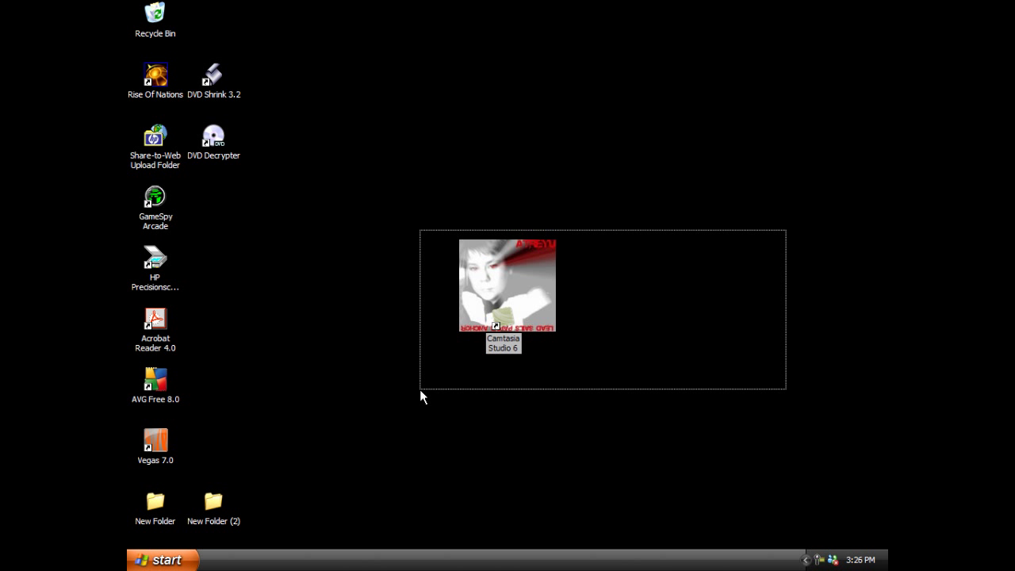
drag(421, 391, 419, 392)
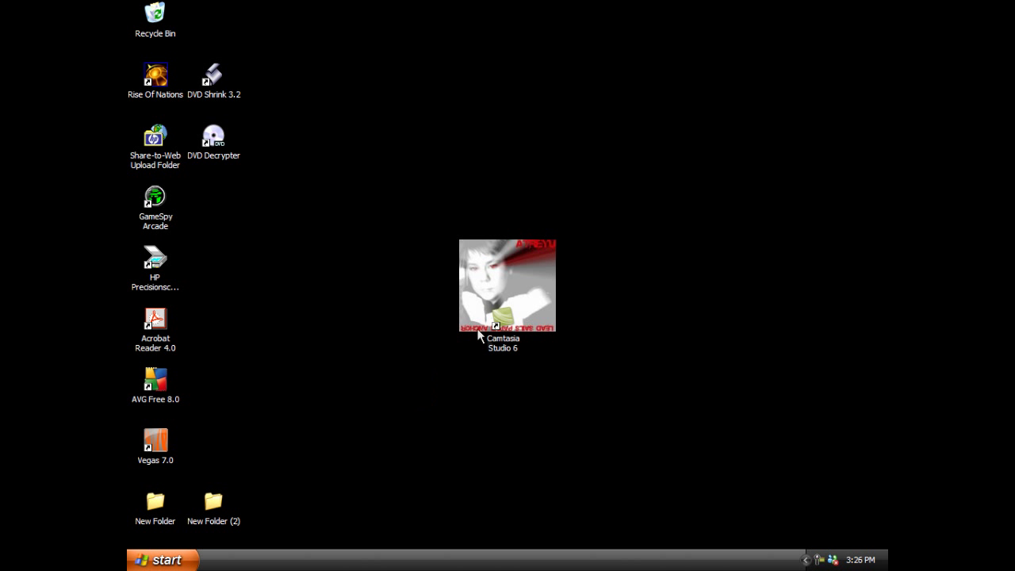
drag(483, 334, 486, 274)
click(593, 302)
- Place the Vegas 7.0 shortcut on the picture too, then open My Documents from Start
mouse_move(156, 441)
mouse_down()
mouse_move(562, 362)
mouse_move(504, 317)
mouse_up()
click(622, 339)
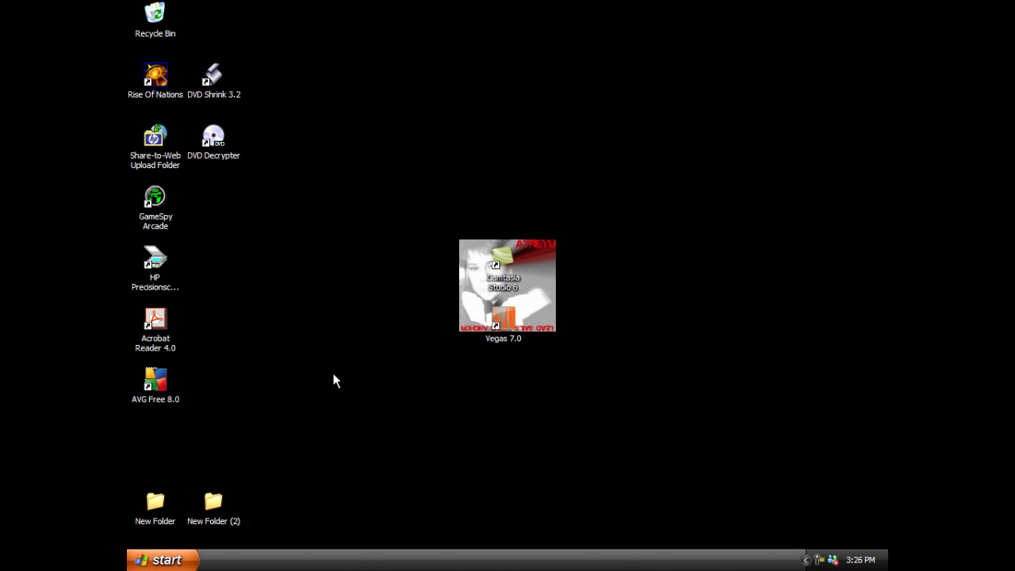
mouse_move(294, 423)
mouse_down()
mouse_move(354, 465)
mouse_move(694, 455)
mouse_move(716, 204)
mouse_move(730, 201)
mouse_up()
click(729, 198)
drag(758, 324, 648, 514)
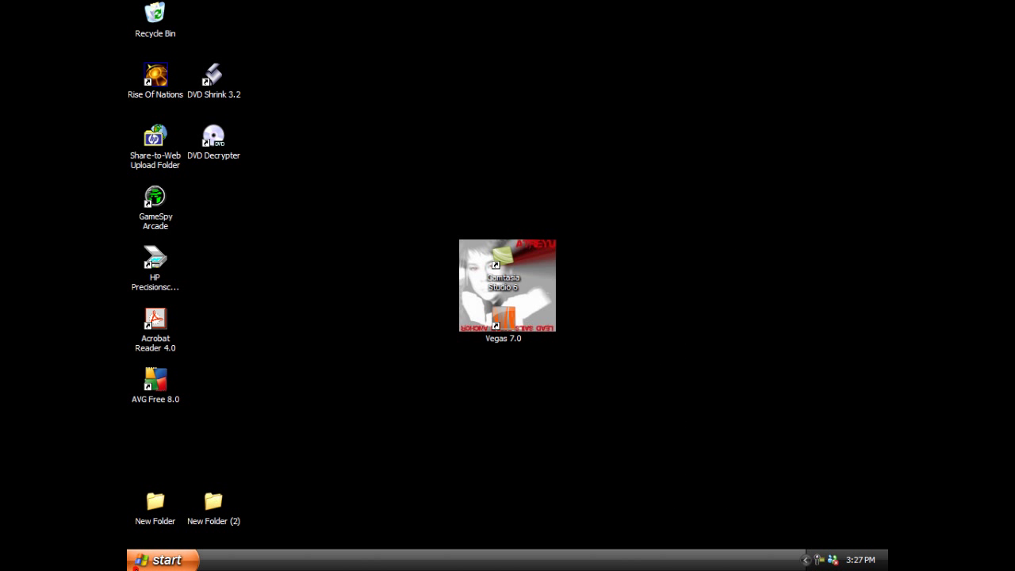
click(163, 560)
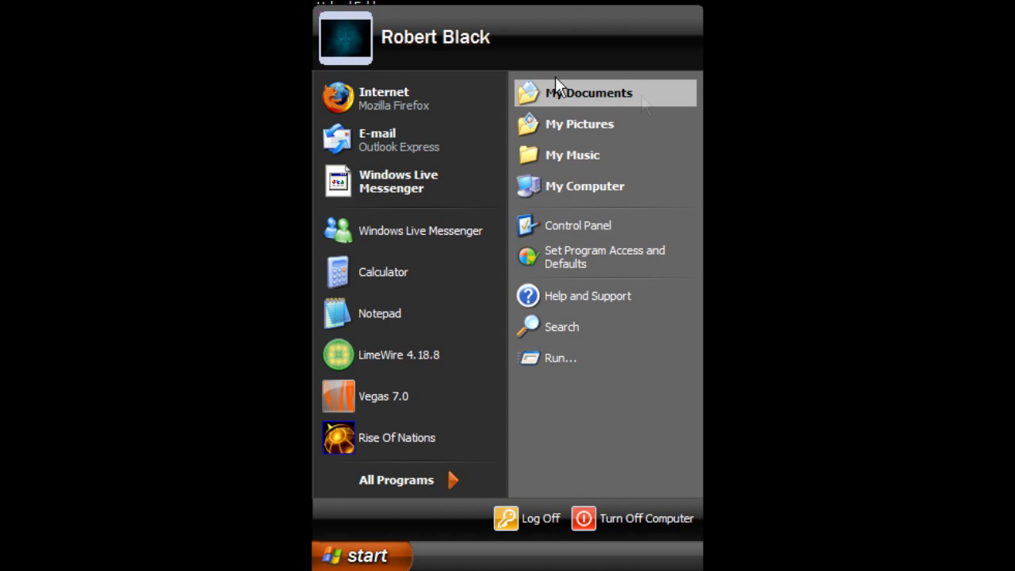
click(581, 89)
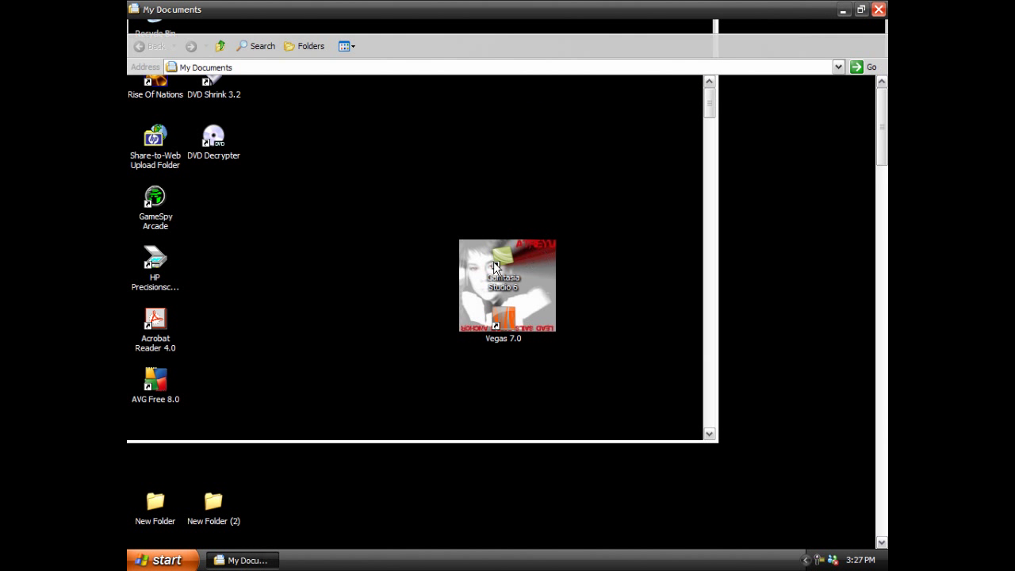
- Scroll My Documents and compare the capture-1, capture-2 and capture-3.camrec recordings
scroll(577, 419, down, 10)
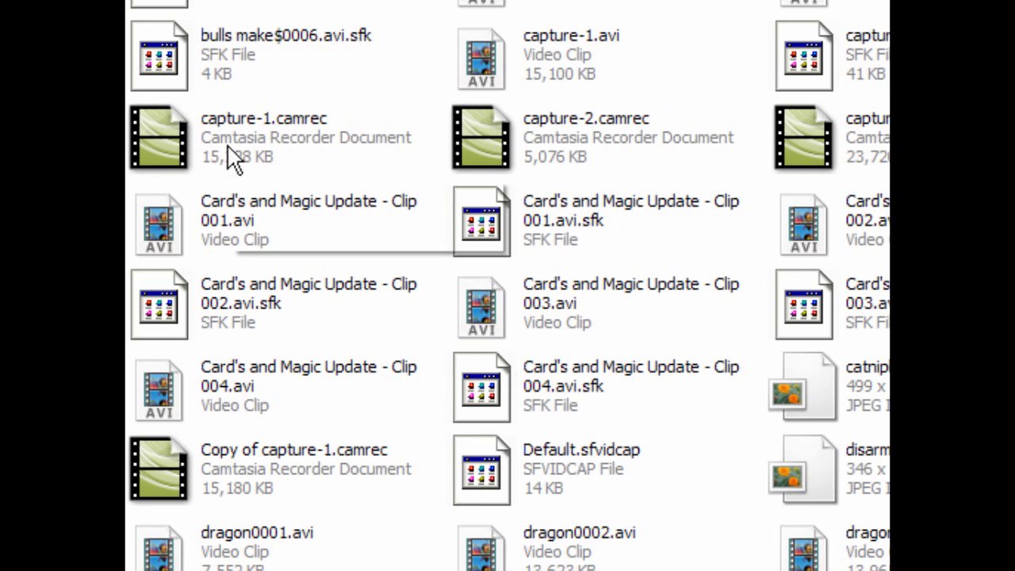
click(339, 309)
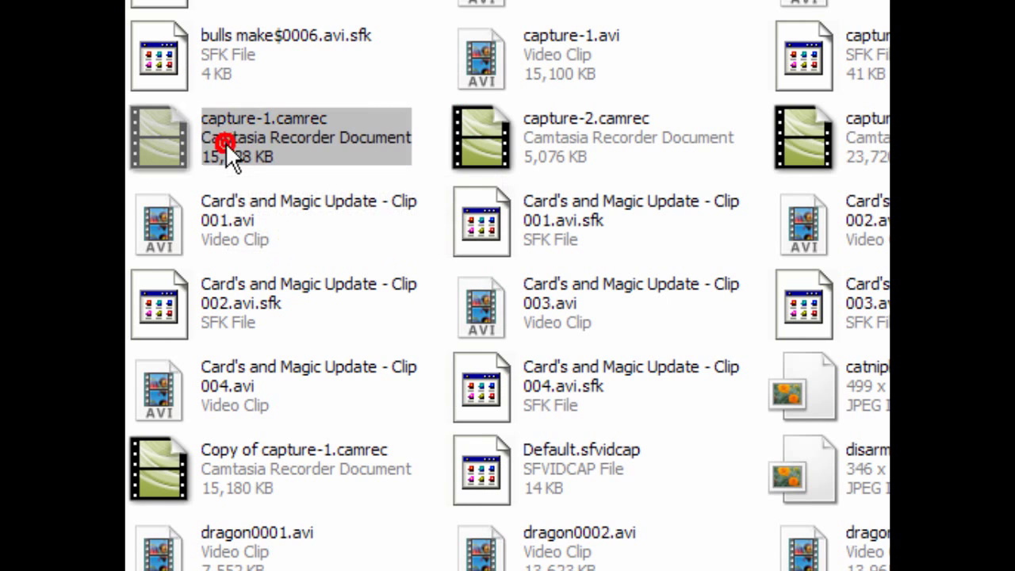
click(479, 126)
click(831, 137)
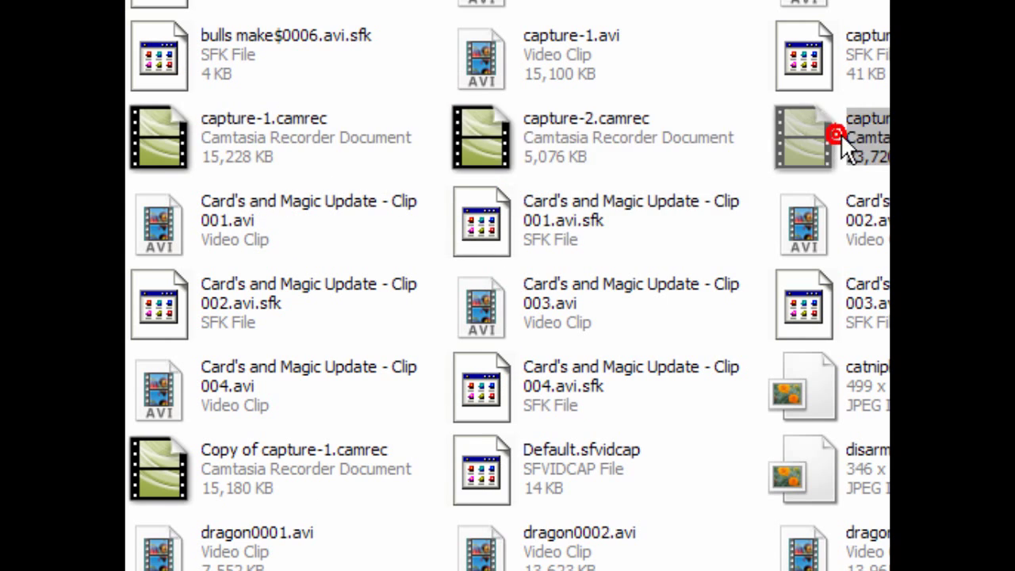
click(281, 128)
click(533, 151)
click(835, 145)
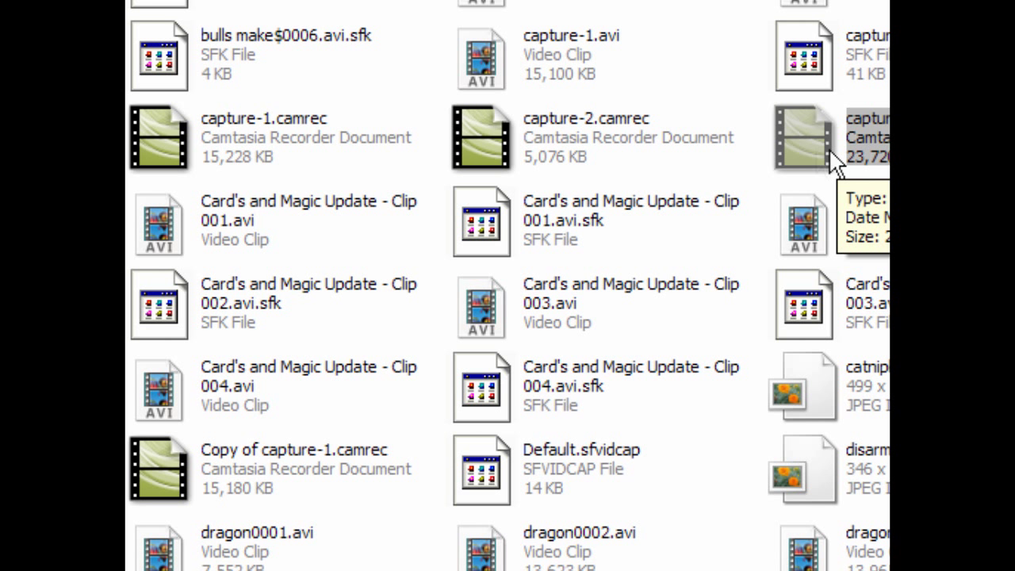
- Check Copy of capture-1.camrec and the capture files again, then minimize Explorer
click(310, 458)
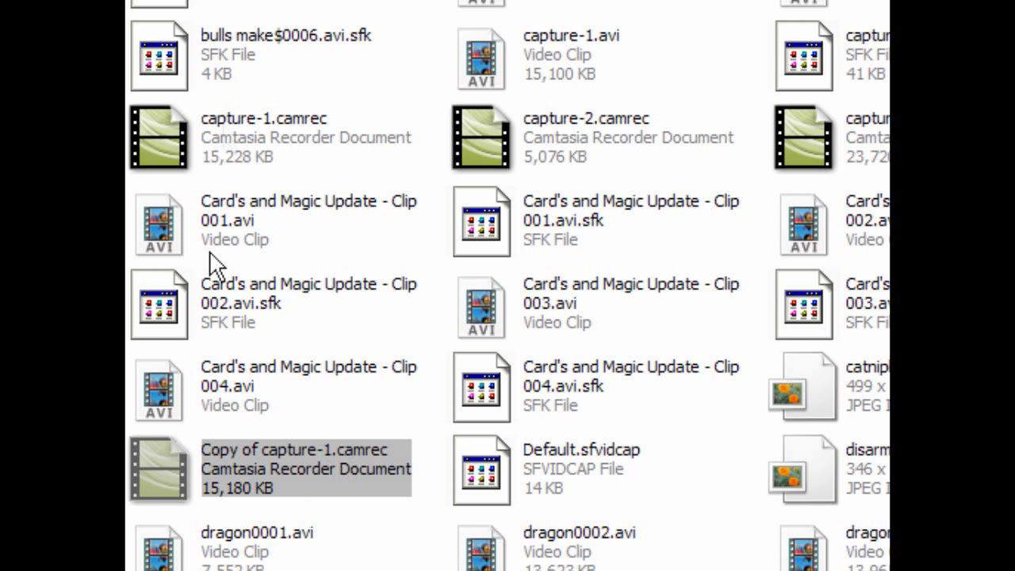
click(234, 119)
click(517, 141)
click(873, 120)
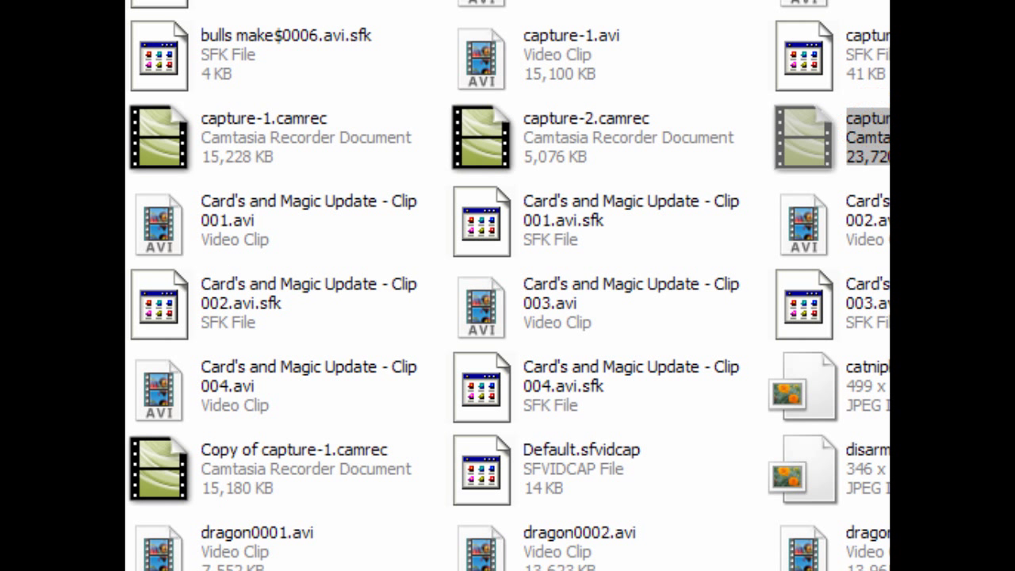
click(883, 3)
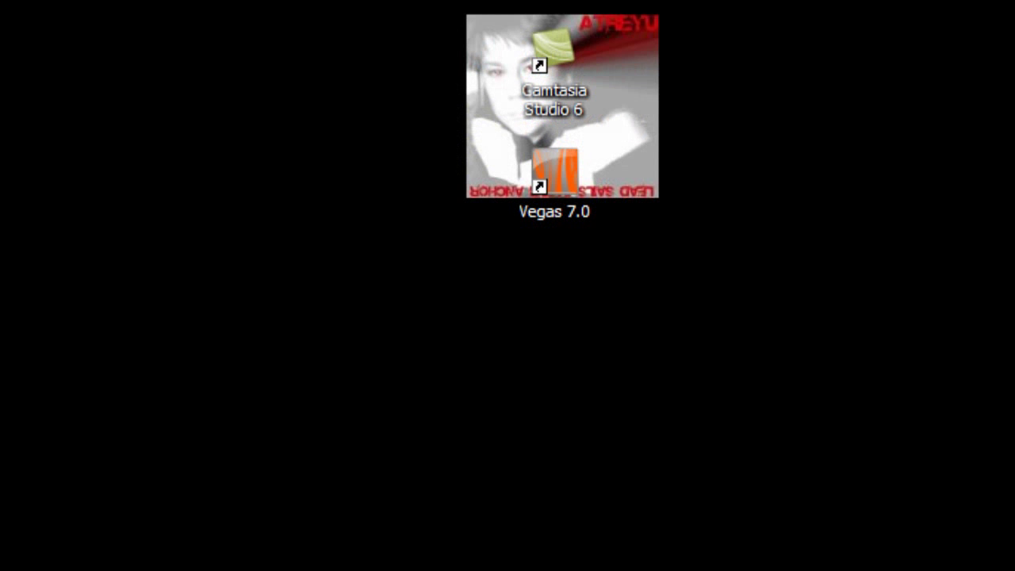
drag(458, 508, 623, 377)
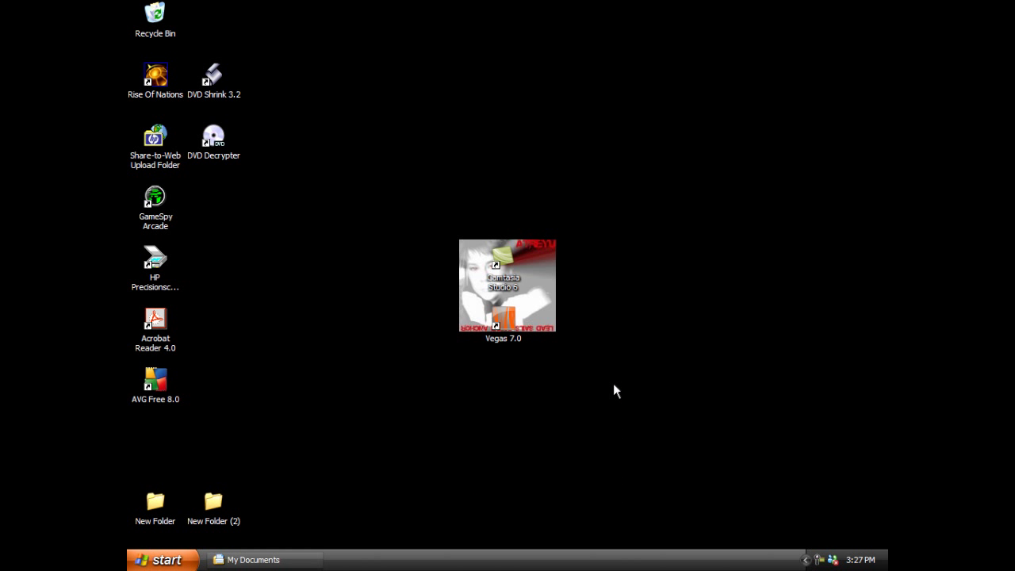
- Launch Vegas 7.0 from its desktop shortcut
click(618, 364)
drag(532, 410, 449, 431)
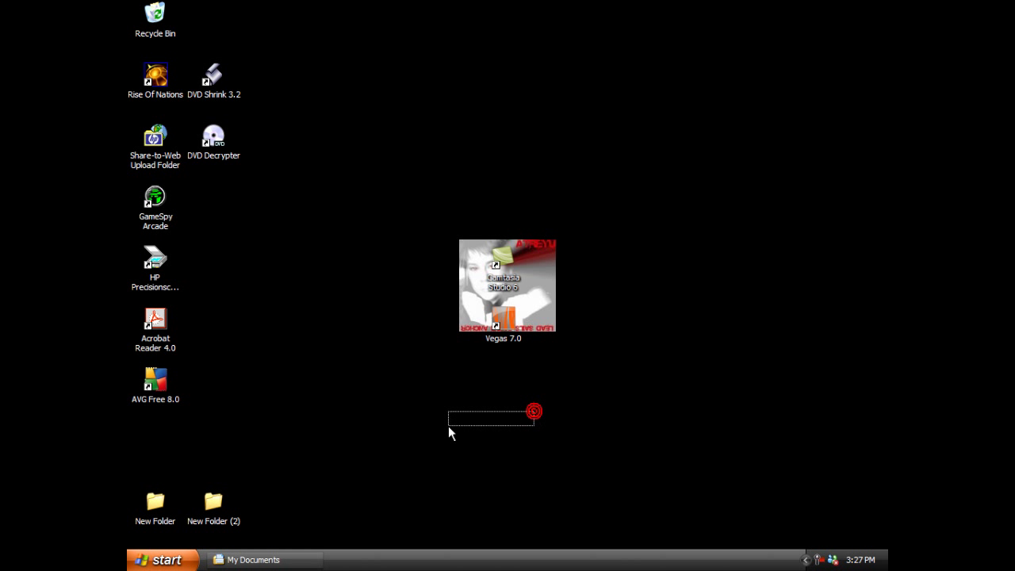
double_click(508, 340)
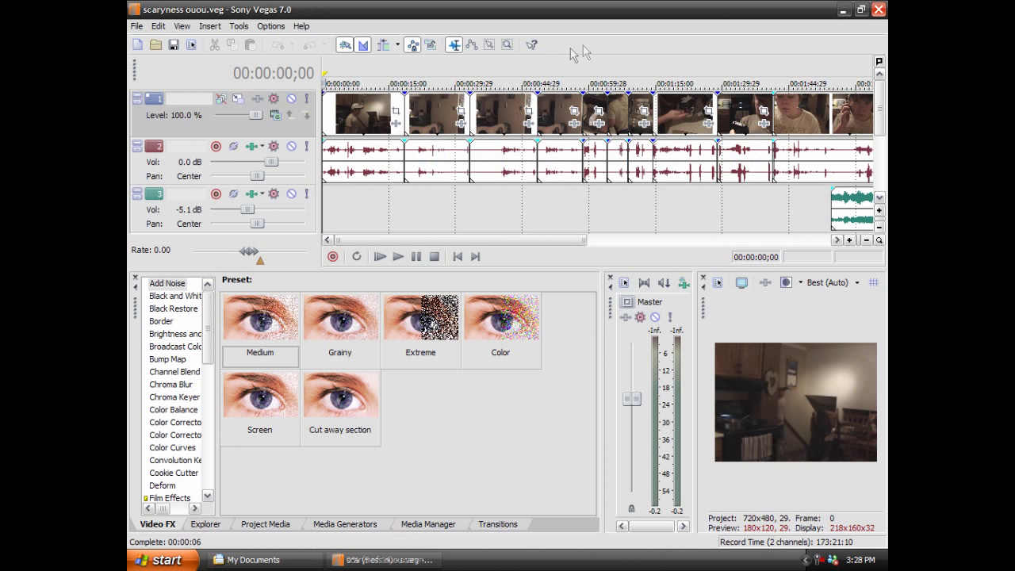
- Create a new empty Untitled project and minimize Vegas to the taskbar
click(541, 214)
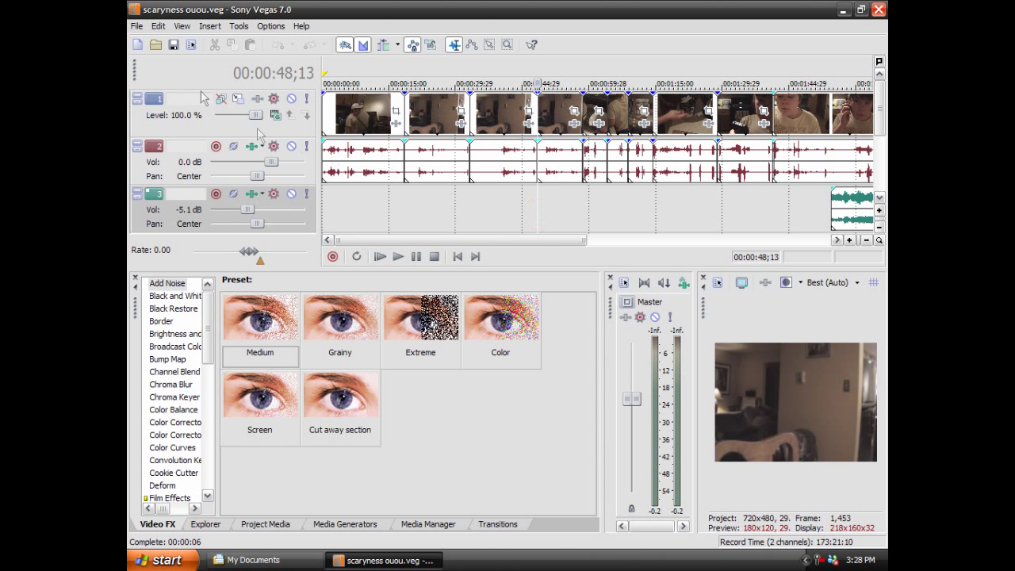
click(137, 45)
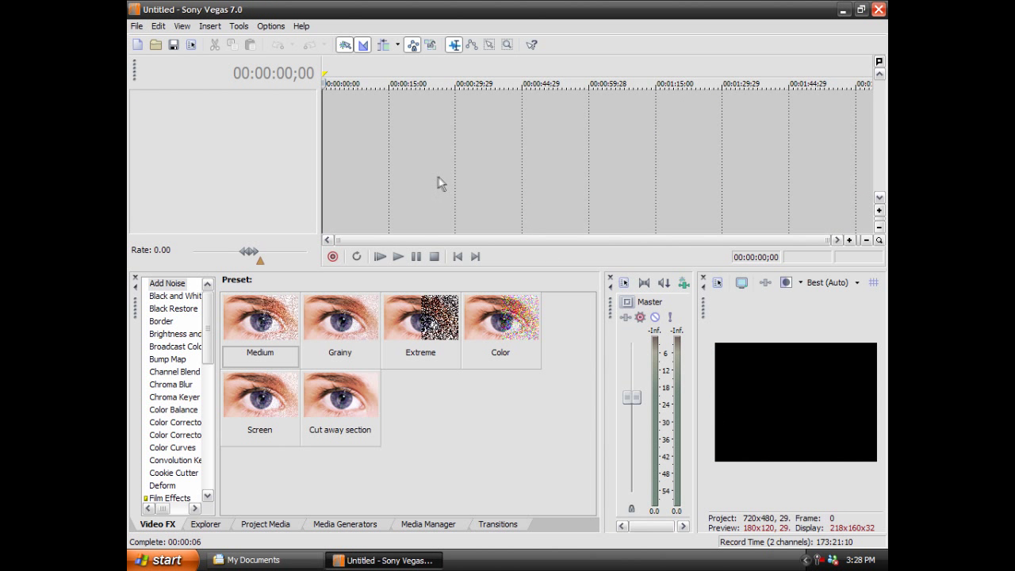
click(418, 560)
drag(437, 441, 682, 365)
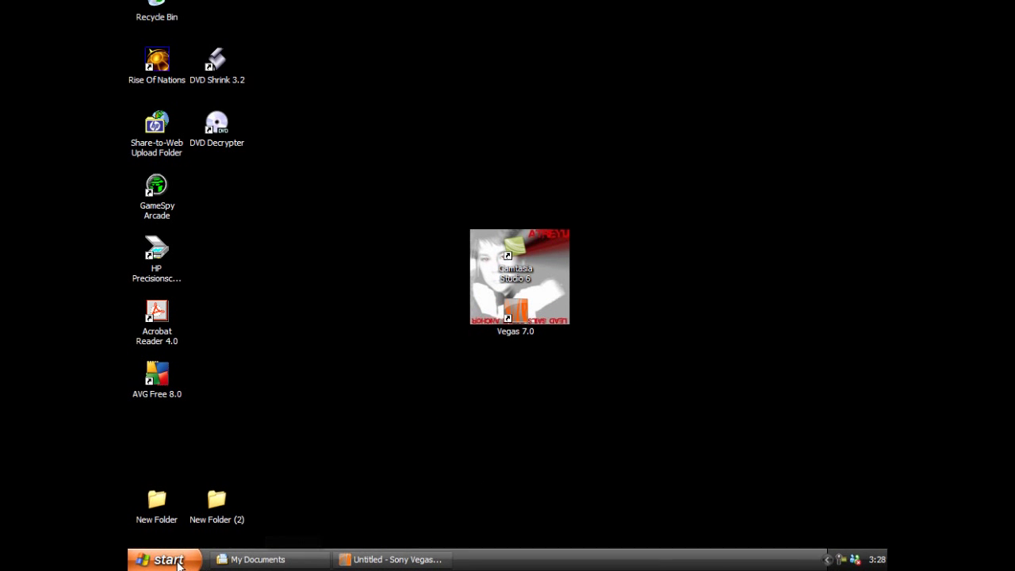
- Search all files and folders on Local Hard Drives (C:) for names containing 'capture'
click(169, 560)
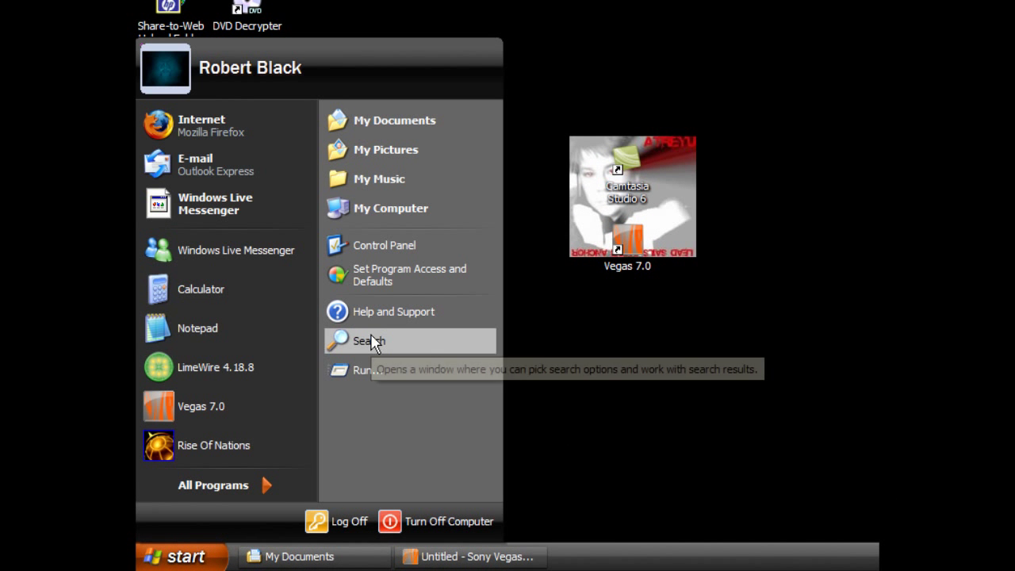
click(371, 342)
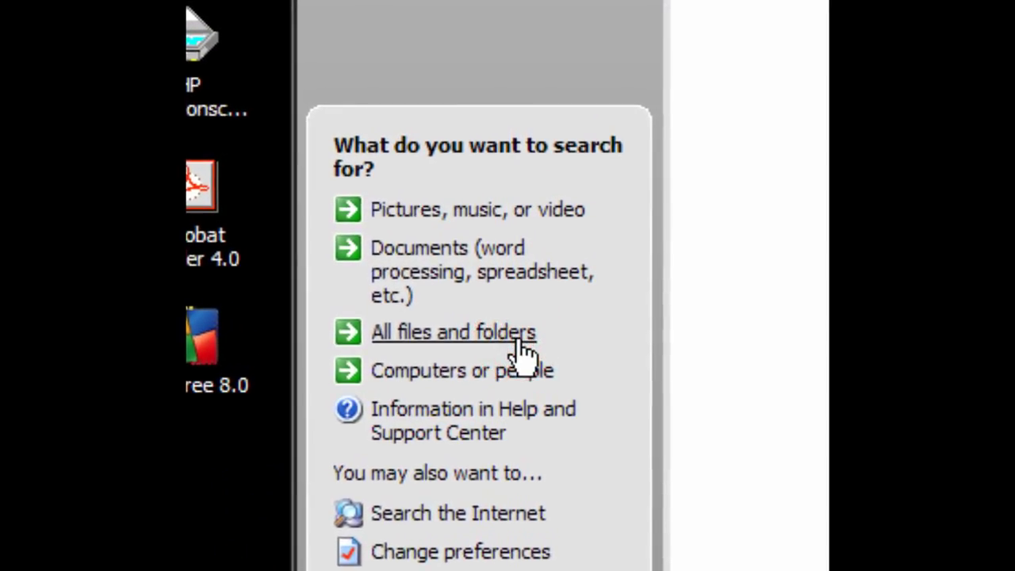
click(507, 299)
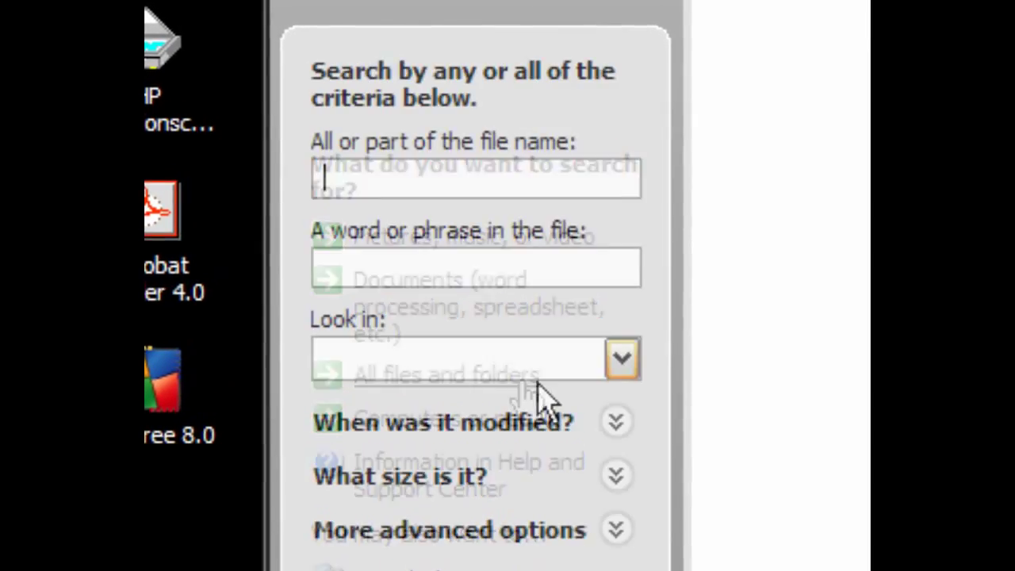
click(499, 187)
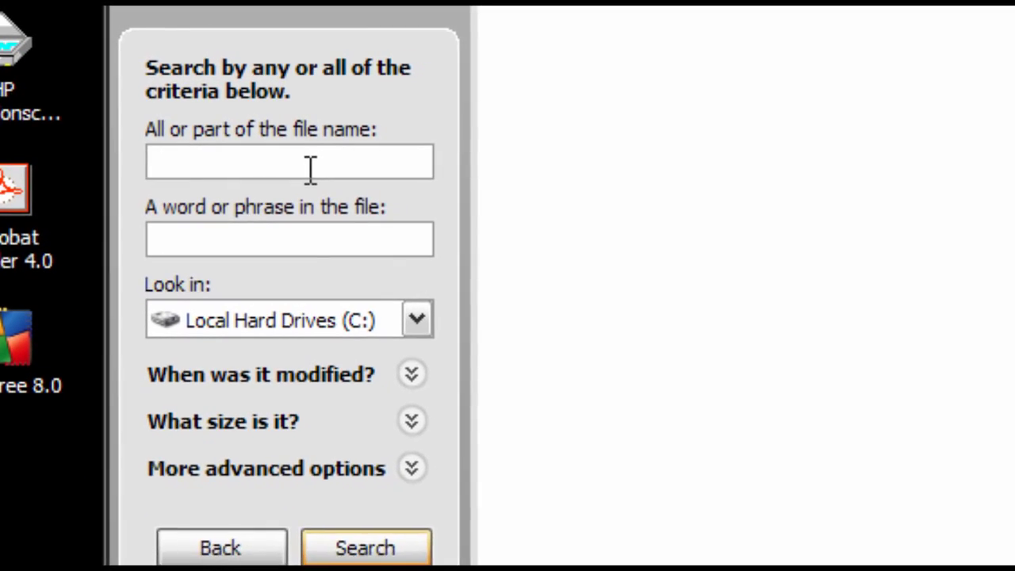
text(capt)
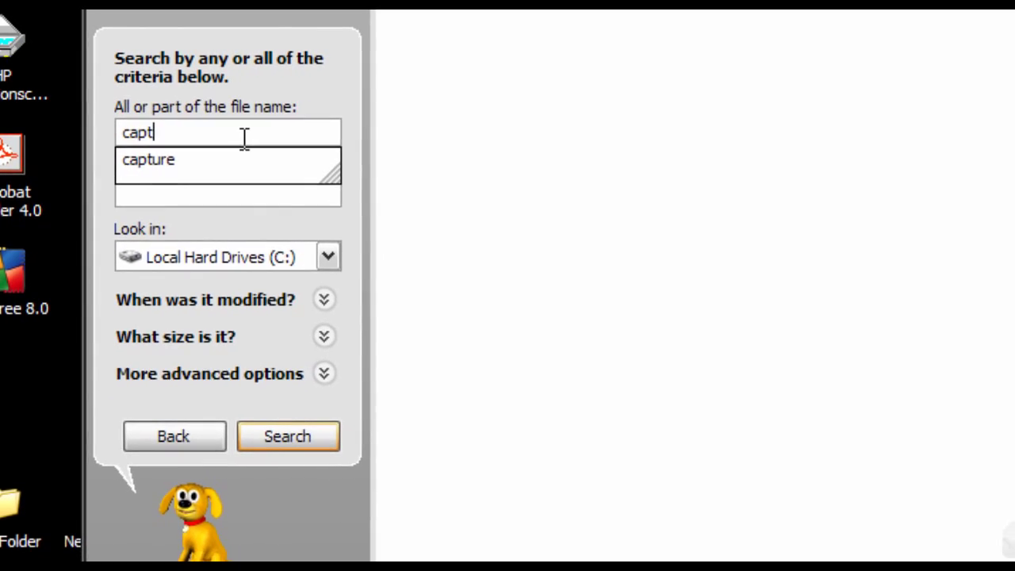
key(Down)
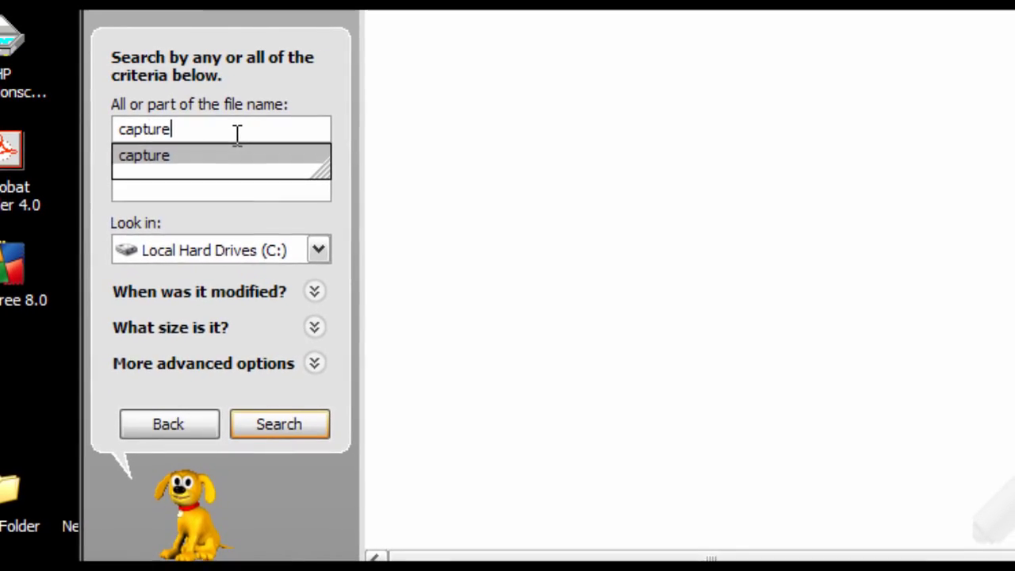
key(Return)
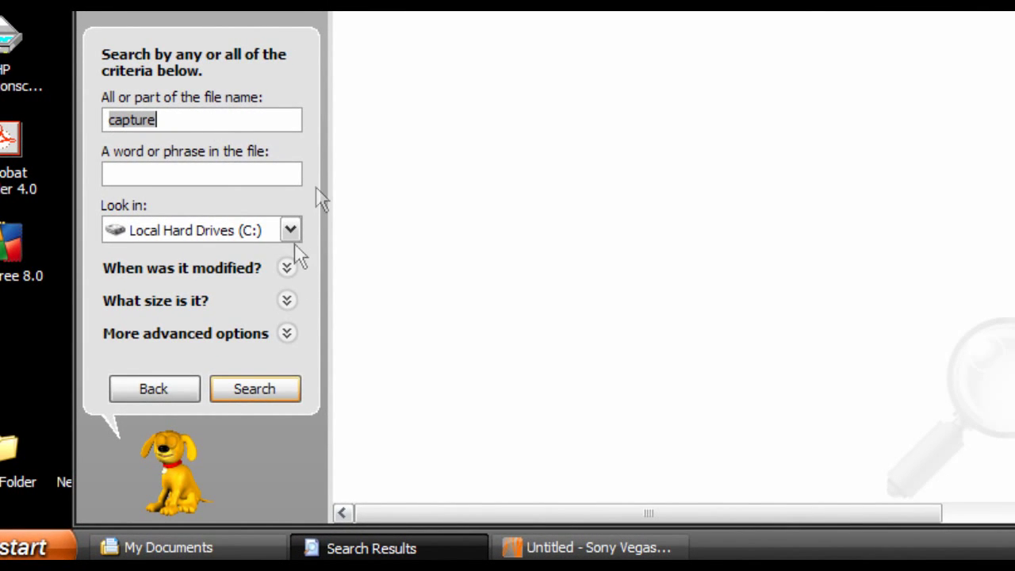
click(240, 405)
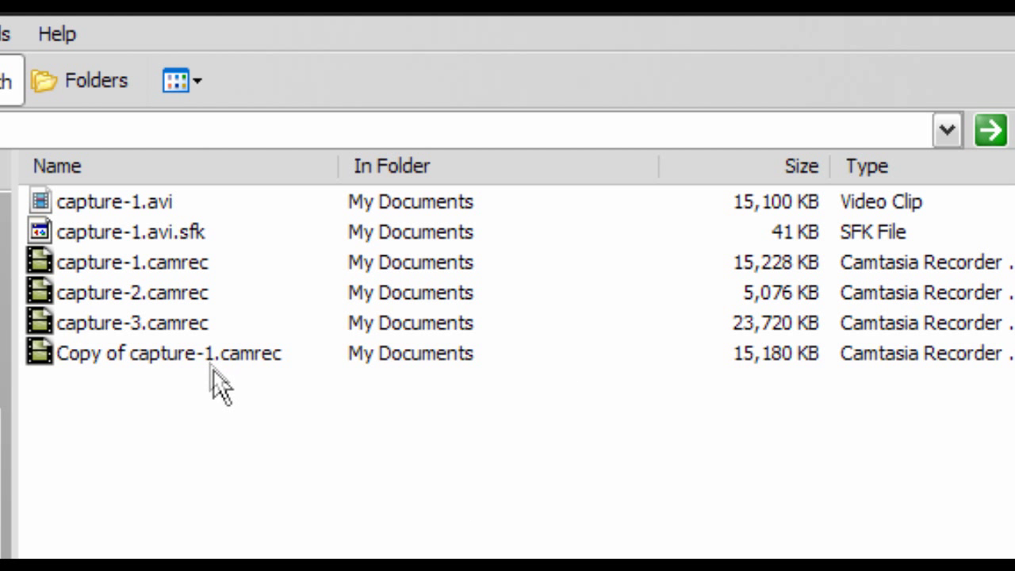
- Bring up capture-3.camrec's context menu, then dismiss it without extracting
click(161, 322)
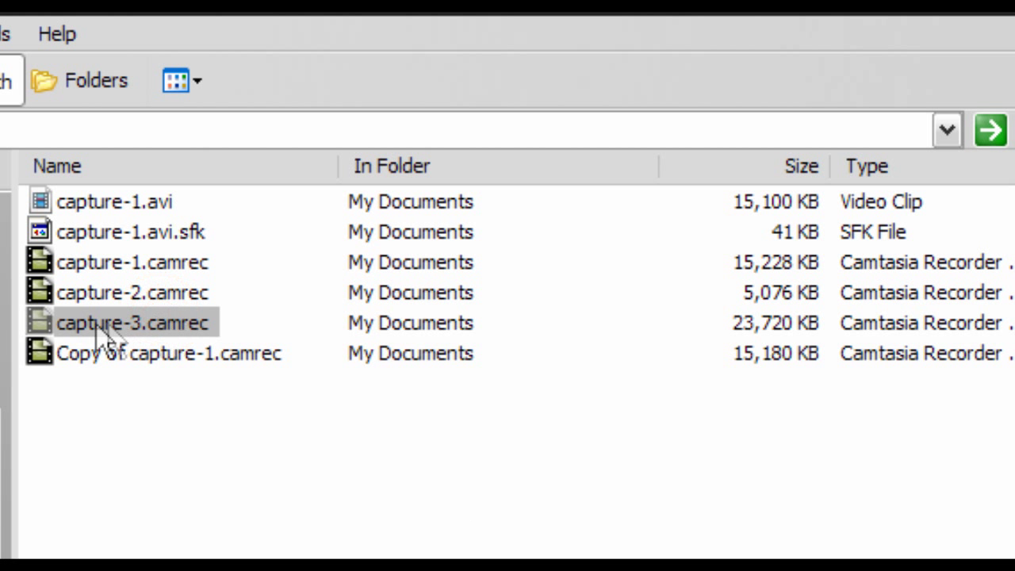
click(661, 519)
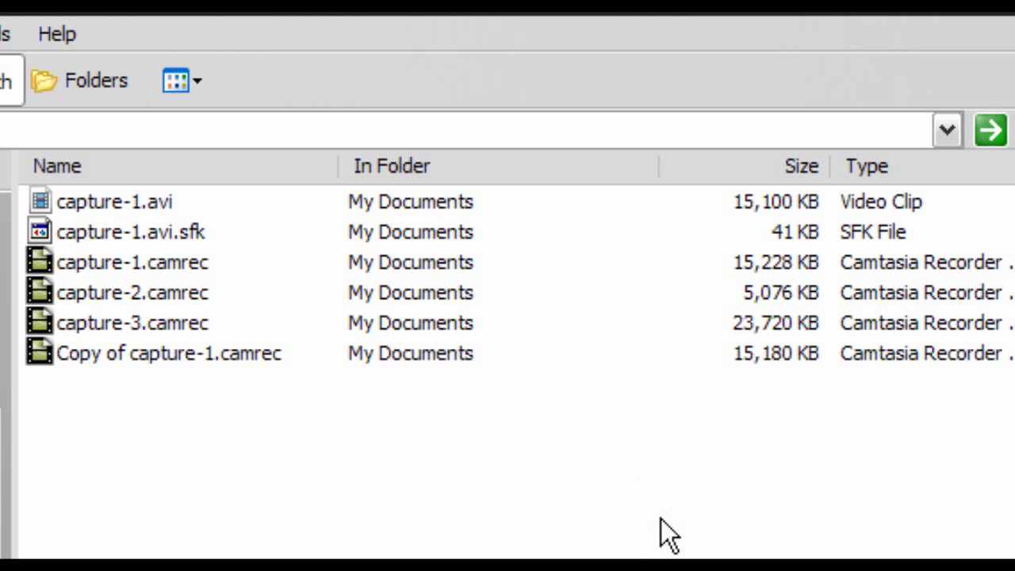
click(82, 325)
right_click(90, 330)
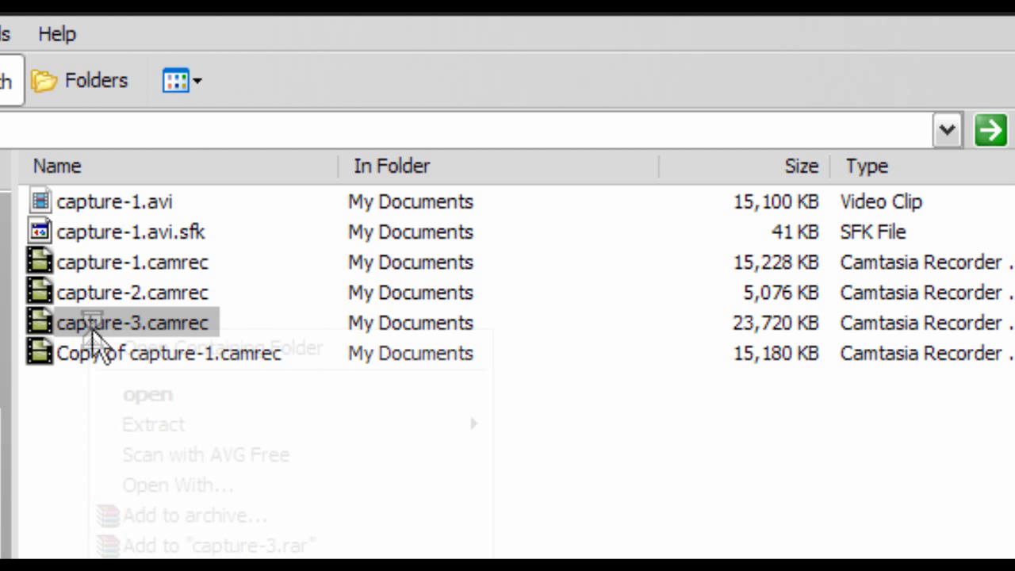
mouse_move(159, 419)
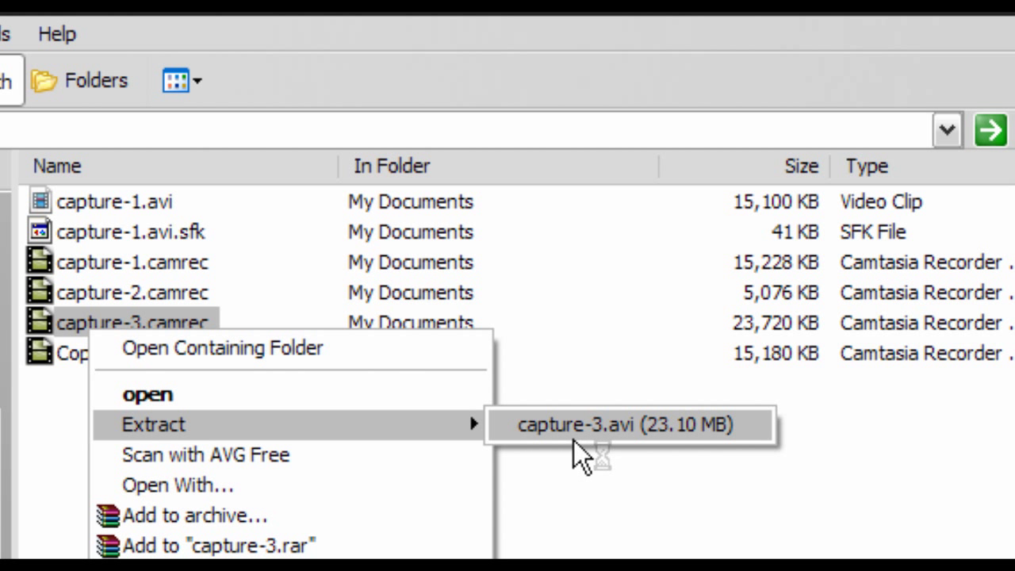
click(638, 525)
- Extract capture-3.camrec to capture-3.avi (23.10 MB) and select the new clip
click(165, 332)
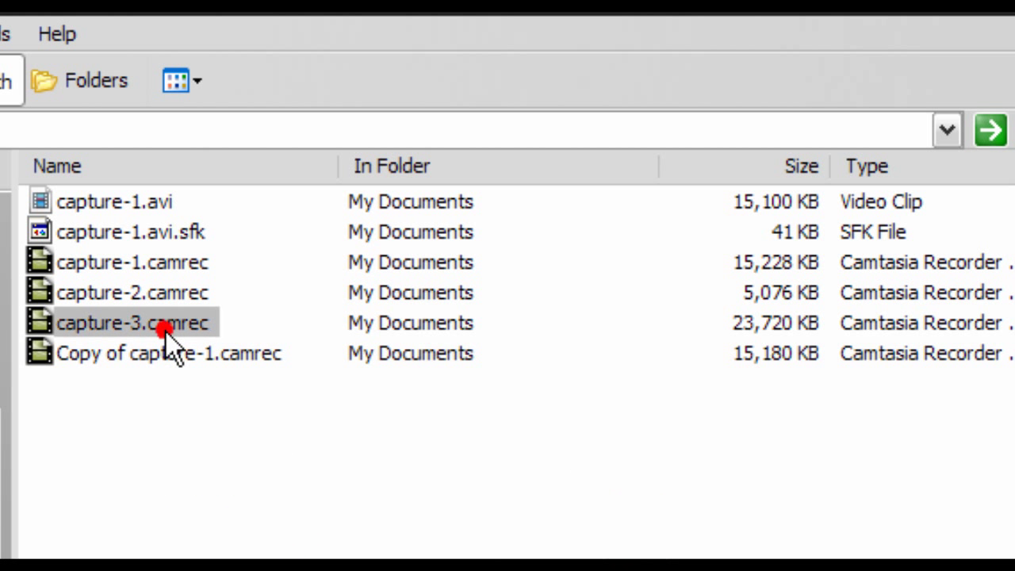
click(138, 210)
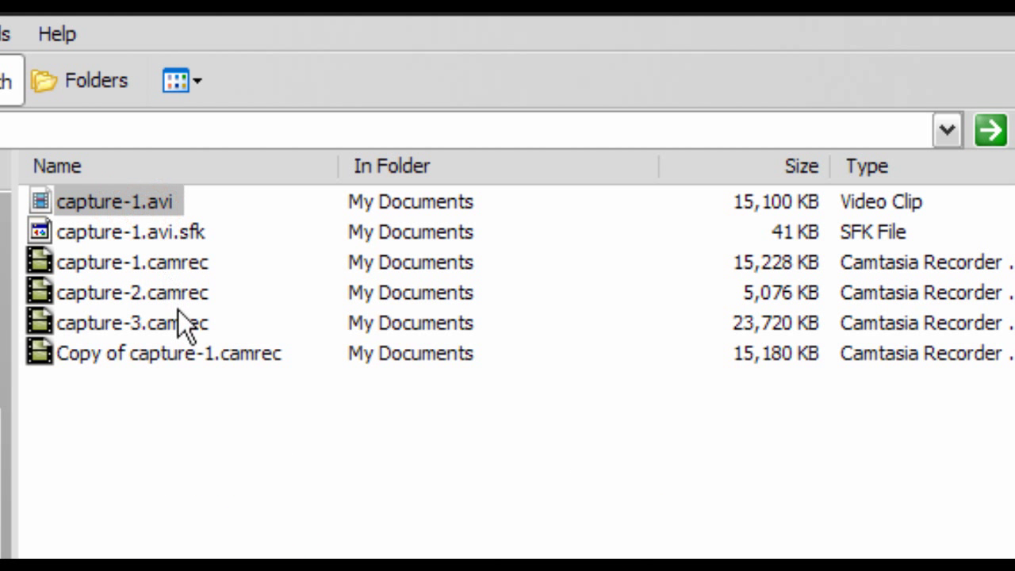
right_click(192, 329)
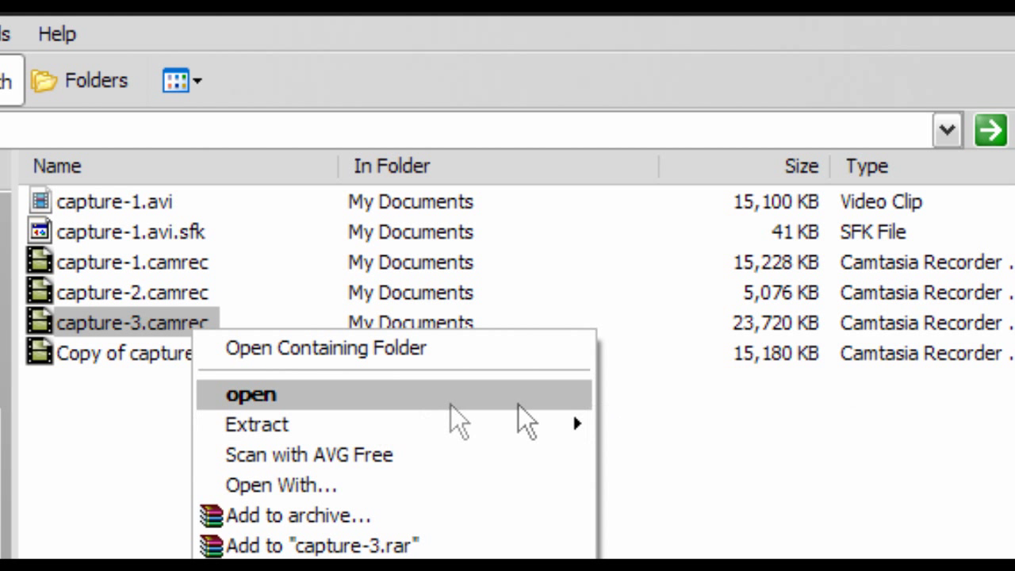
mouse_move(546, 426)
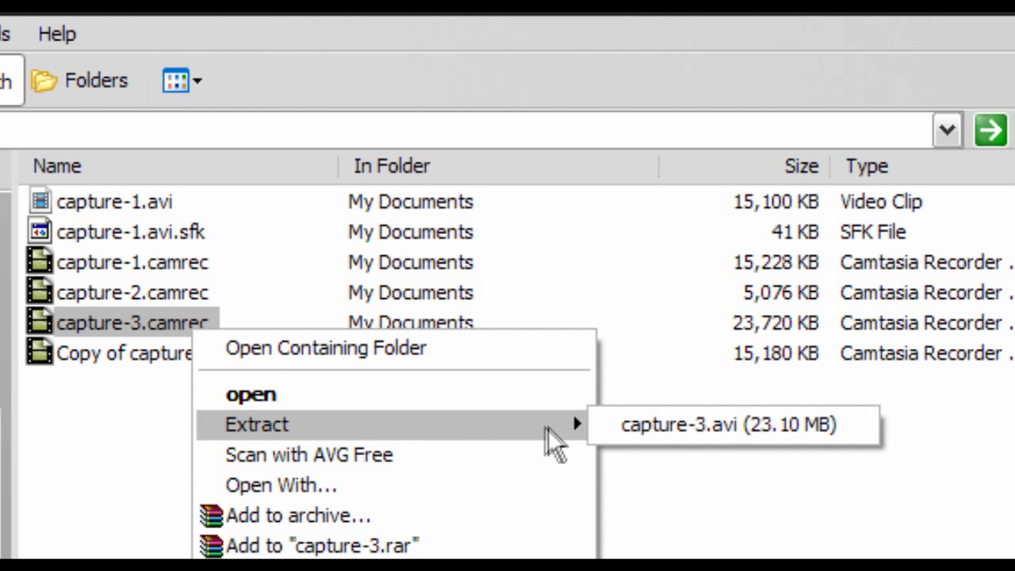
click(720, 428)
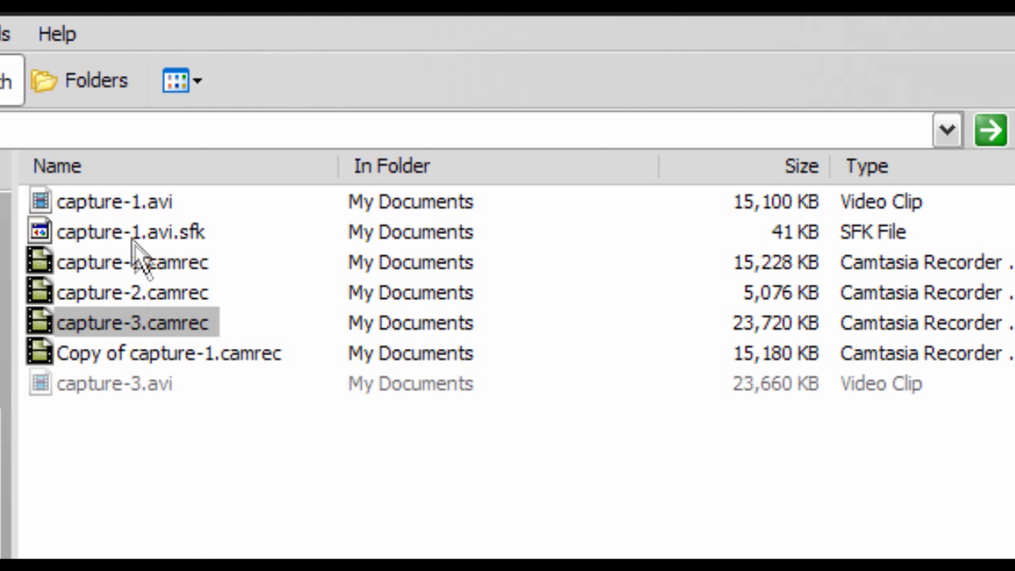
click(130, 390)
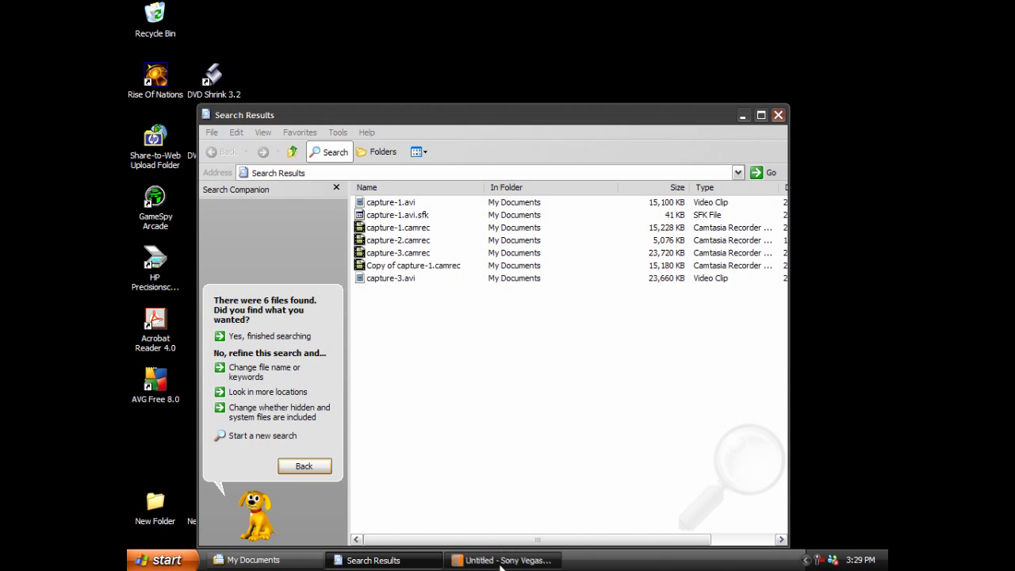
- Drag capture-3.avi from Search Results onto the Vegas timeline, then close Search Results
click(501, 560)
click(479, 119)
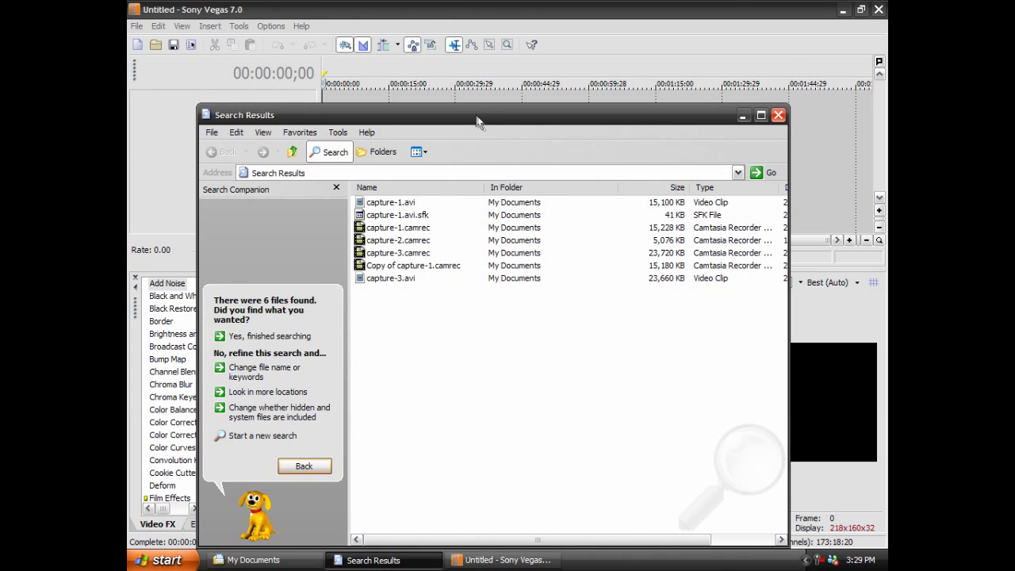
drag(479, 119, 808, 7)
drag(730, 164, 315, 113)
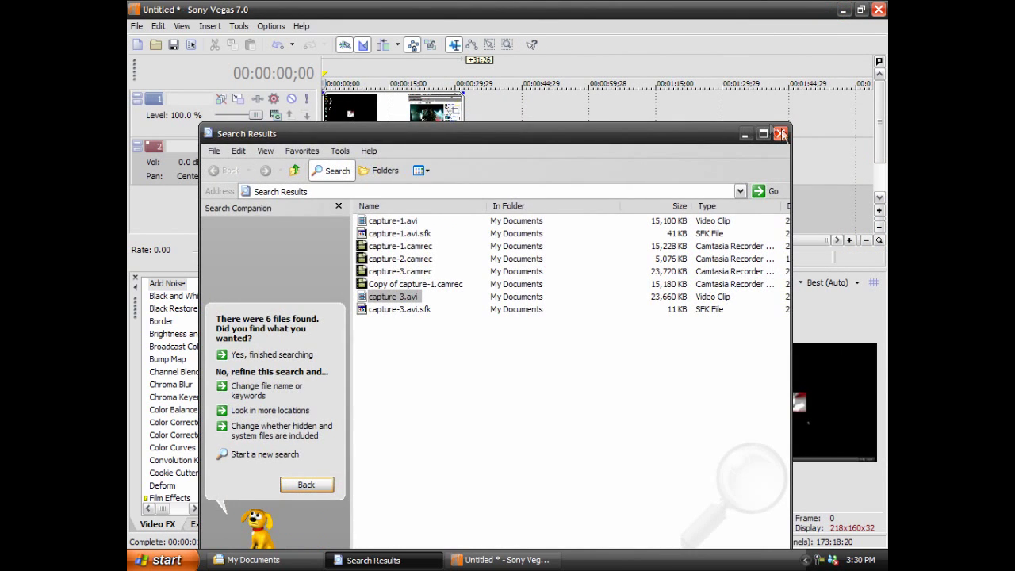
click(770, 129)
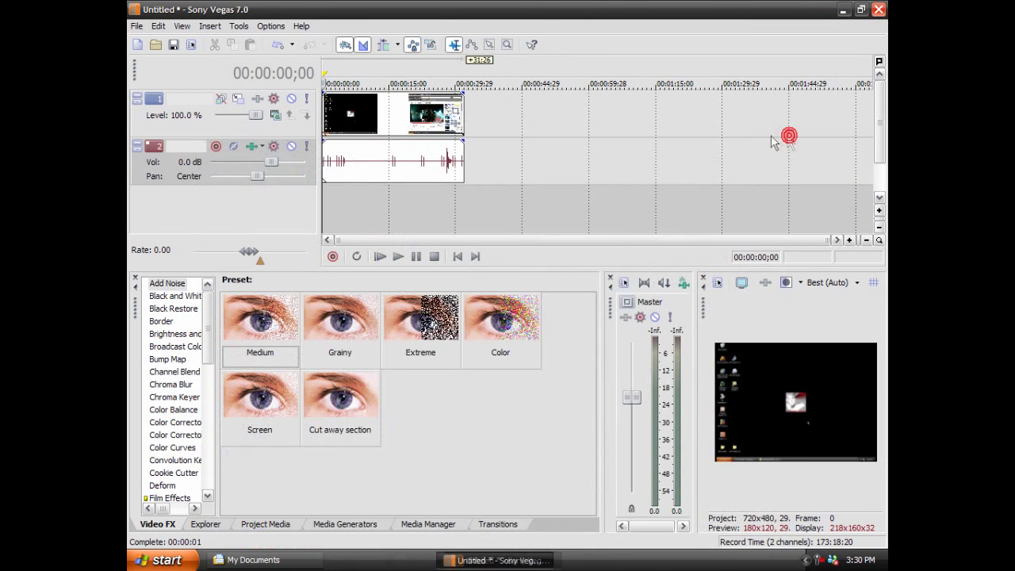